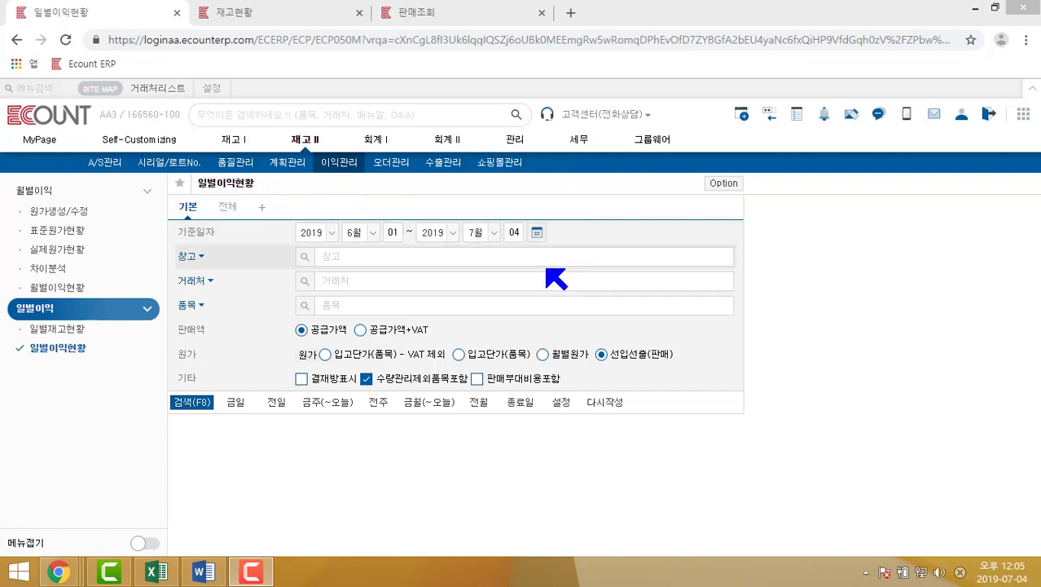
Step: Run the daily profit report for 2019/06/01 ~ 2019/07/04 and view the cost calculation details behind the unit cost of 샴푸 (QW-100)
click(196, 410)
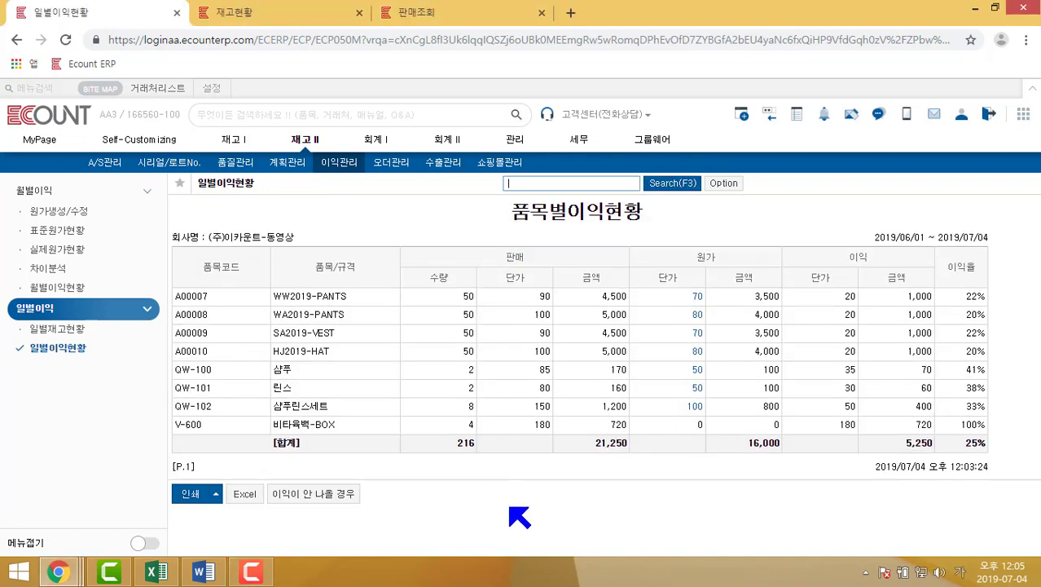
click(697, 369)
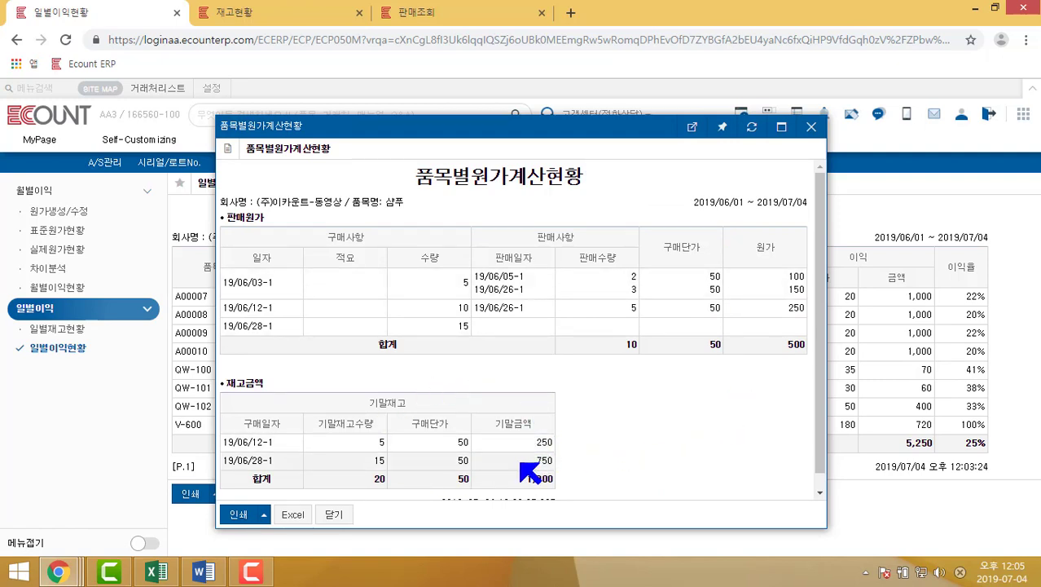
click(811, 126)
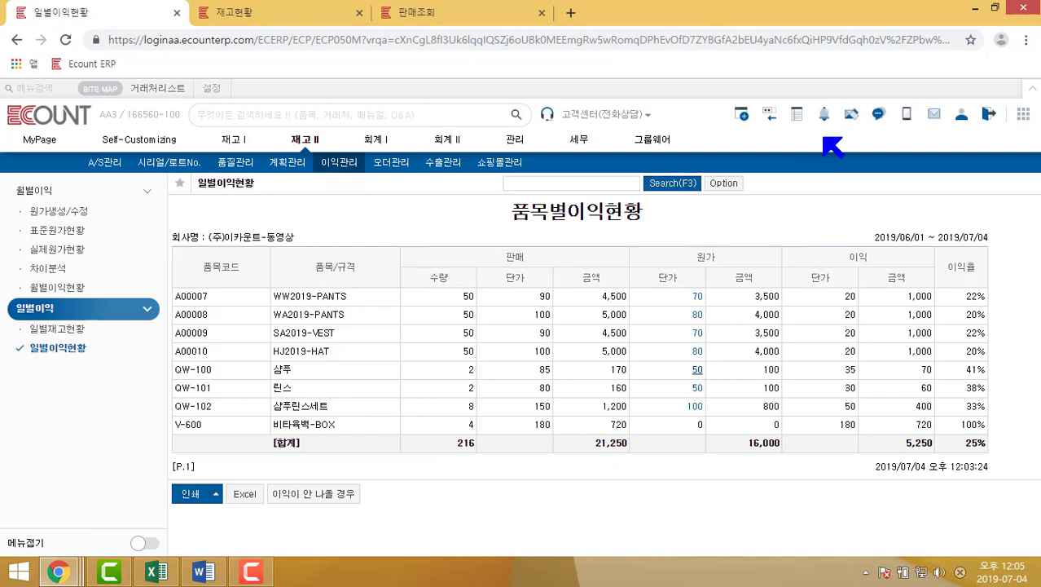
Step: Reopen the report's search conditions, try 공급가액+VAT as the sales amount basis, and set it back to 공급가액
click(678, 185)
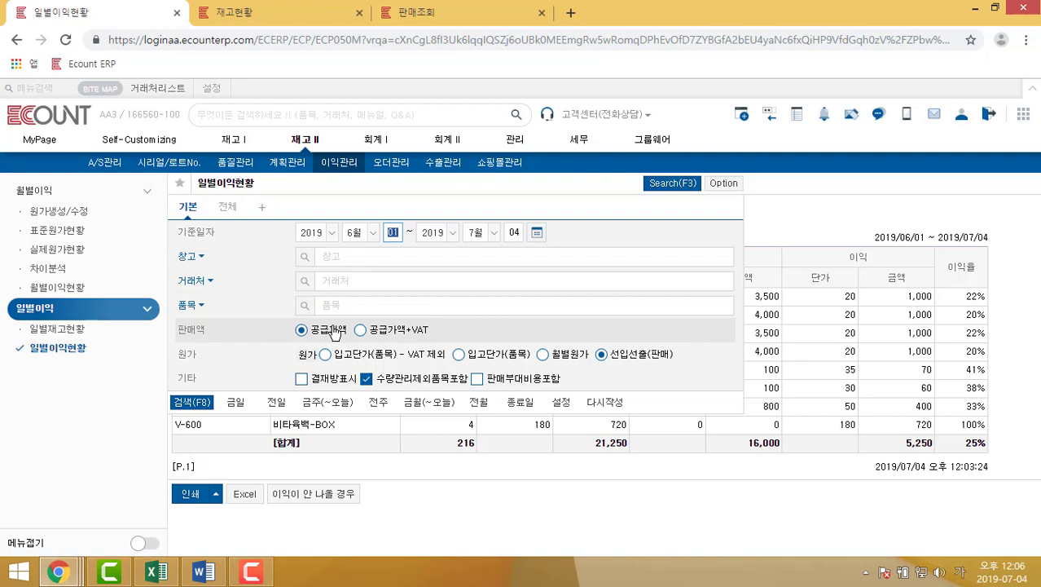
click(418, 330)
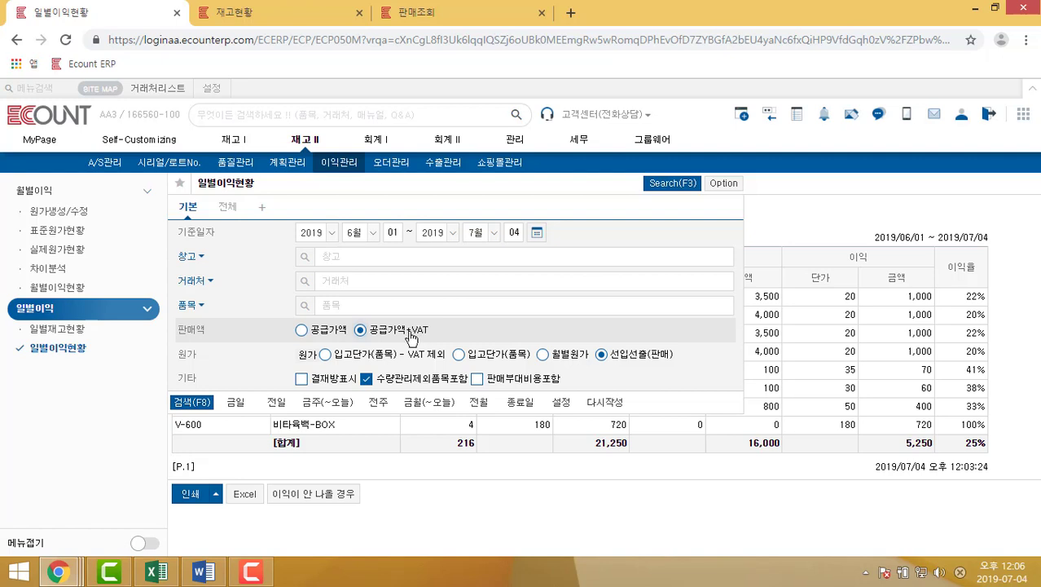
click(329, 334)
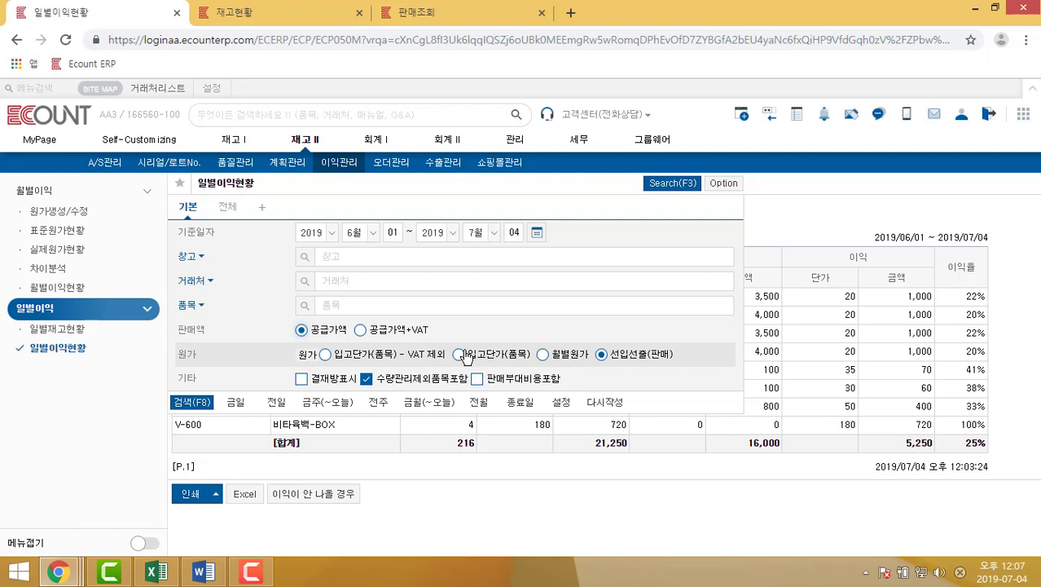
Step: Try 월별원가 for 2019년 6월 ~ 2019년 6월 and 입고단가(품목) - VAT 제외 as the cost basis, and return to 선입선출(판매)
click(561, 359)
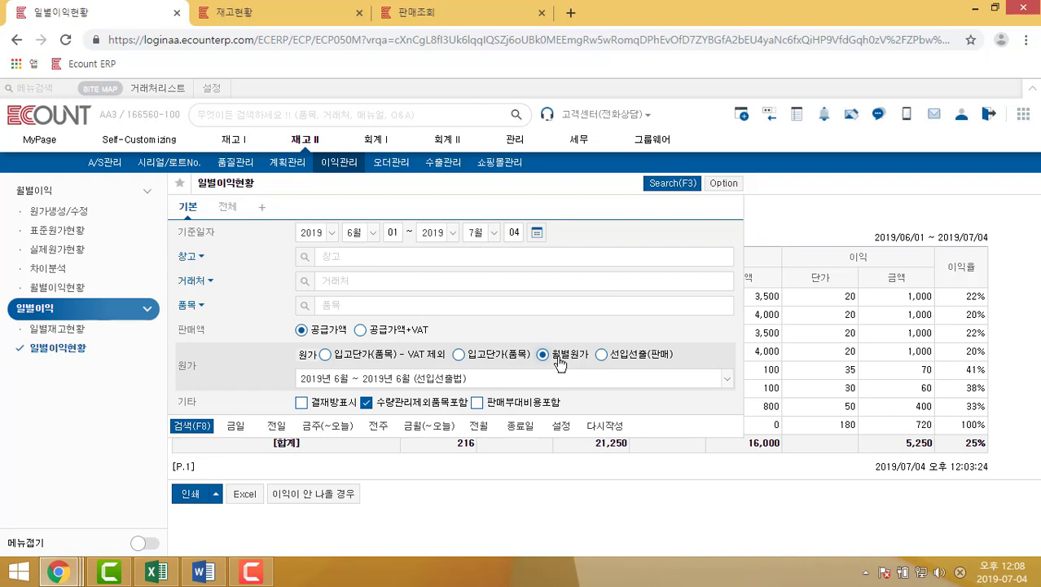
click(518, 380)
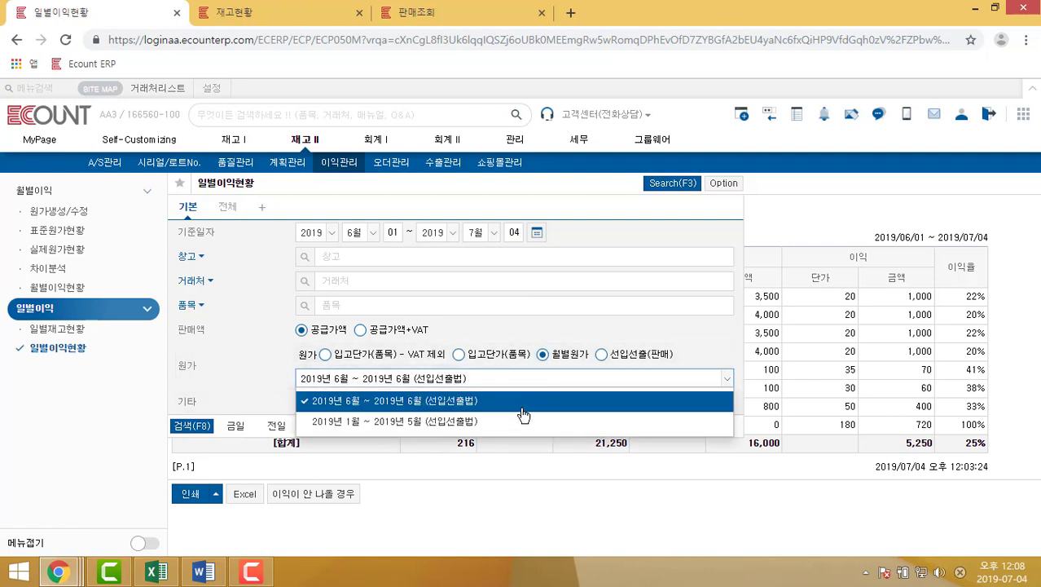
click(529, 408)
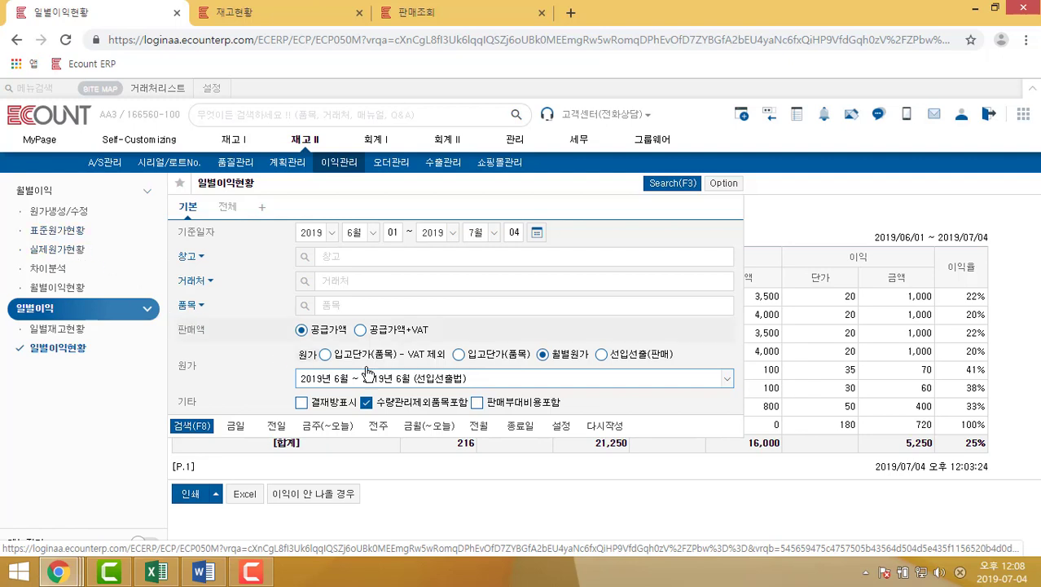
click(342, 360)
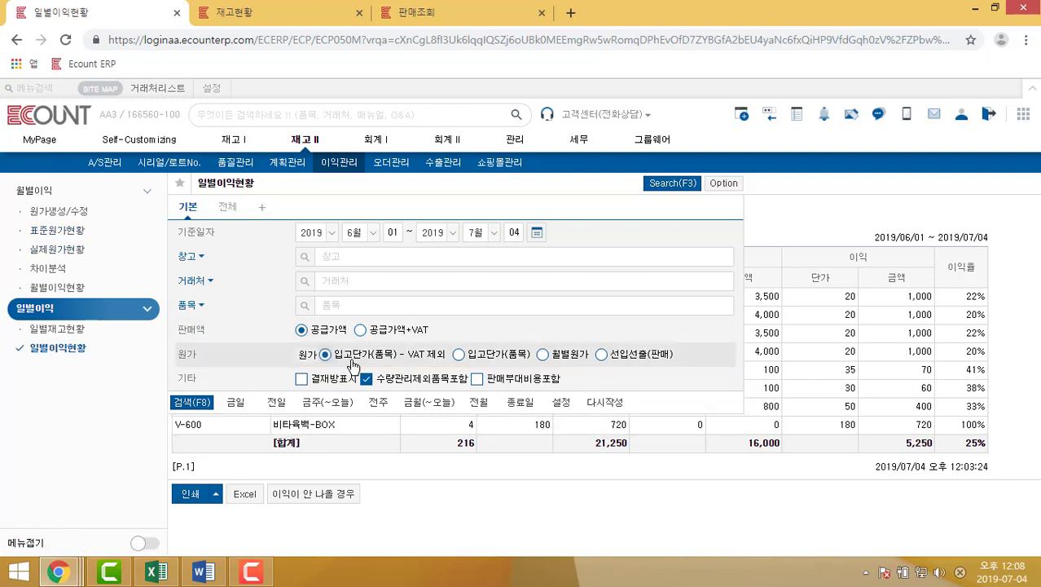
click(652, 355)
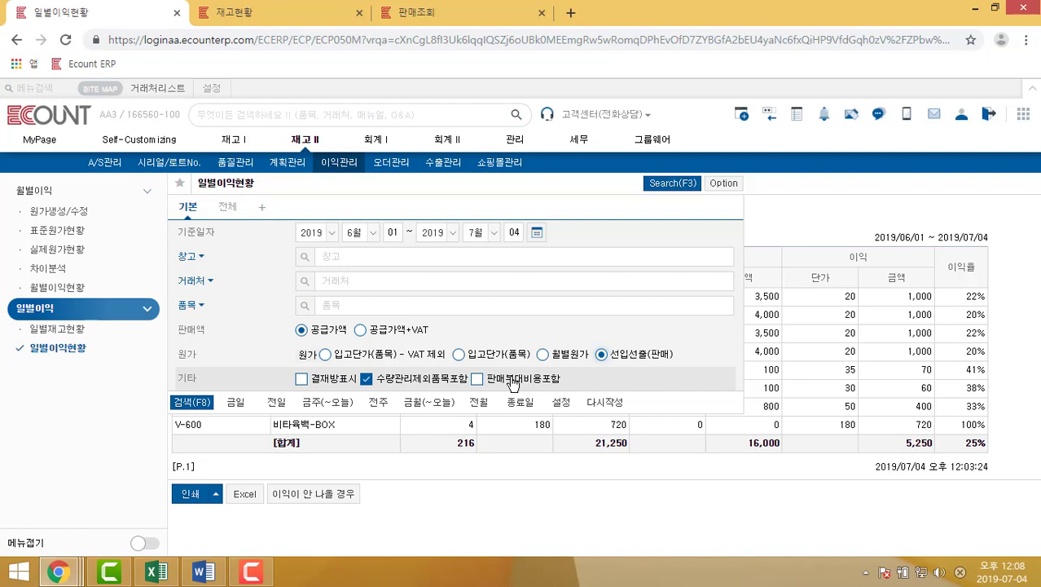
Step: Switch to the open sales slip in 판매조회 and review how the 부대비용 amount of 300 is applied to its item lines
click(444, 18)
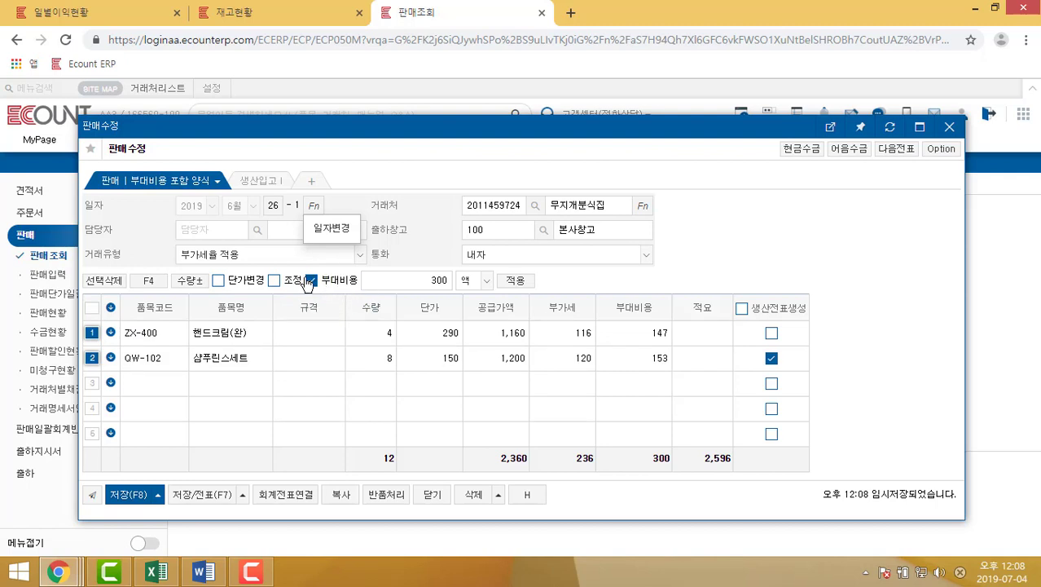
click(423, 279)
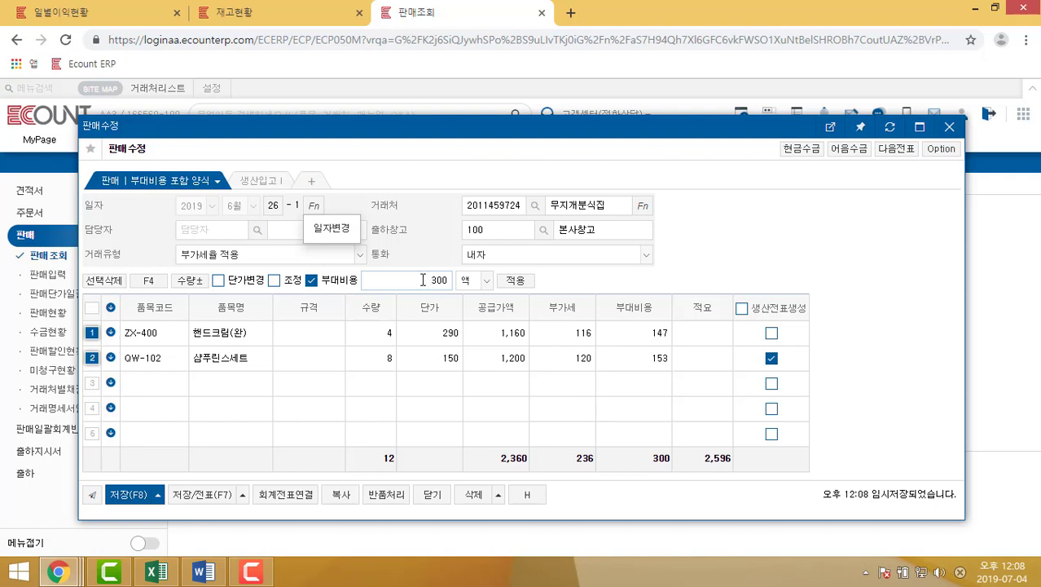
click(515, 280)
key(F10)
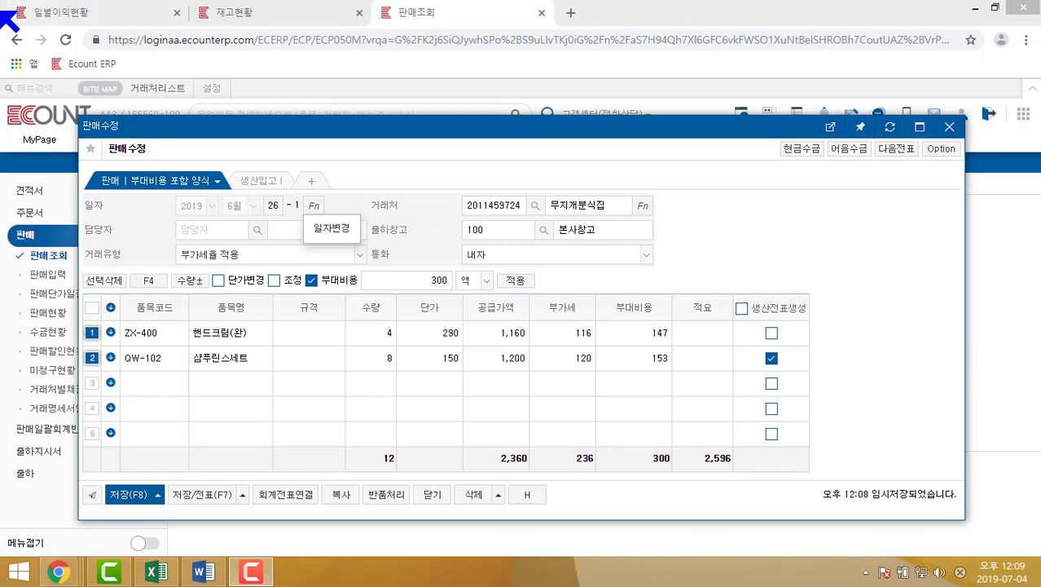
Step: Return to the 일별이익현황 search conditions, include 판매부대비용 and run the report again
click(146, 13)
click(476, 378)
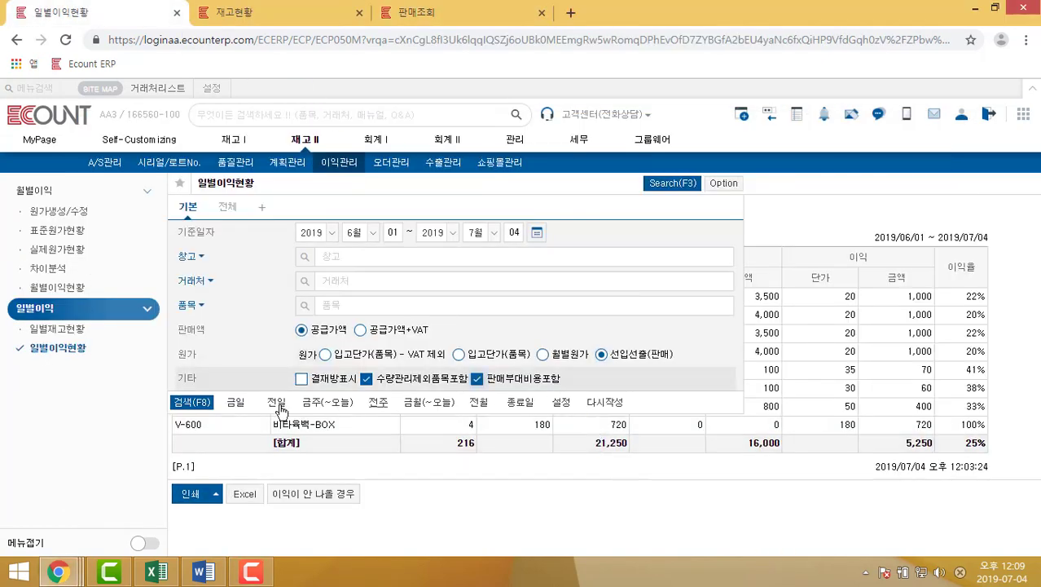
click(193, 403)
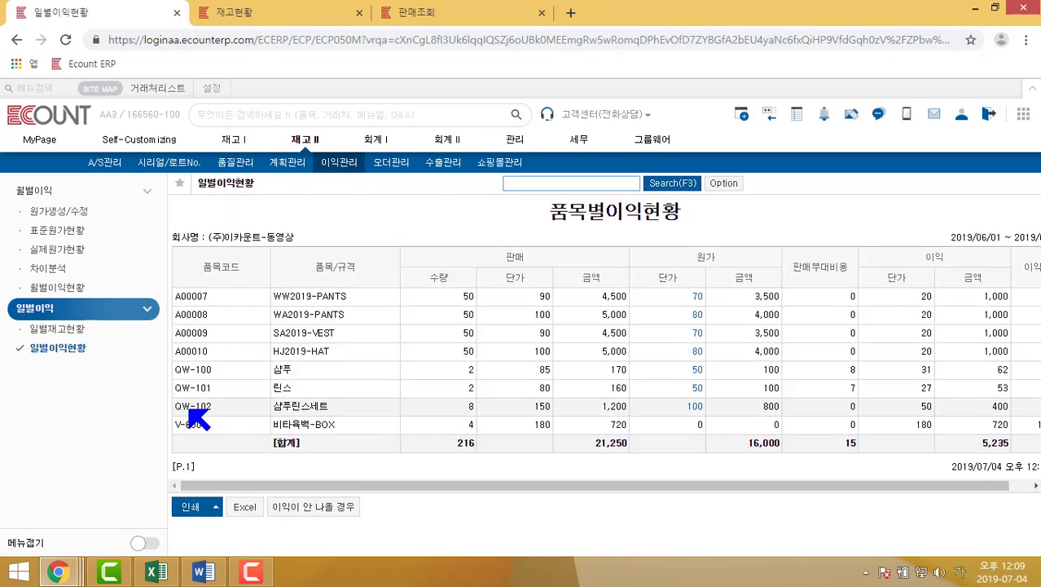
drag(550, 492, 722, 485)
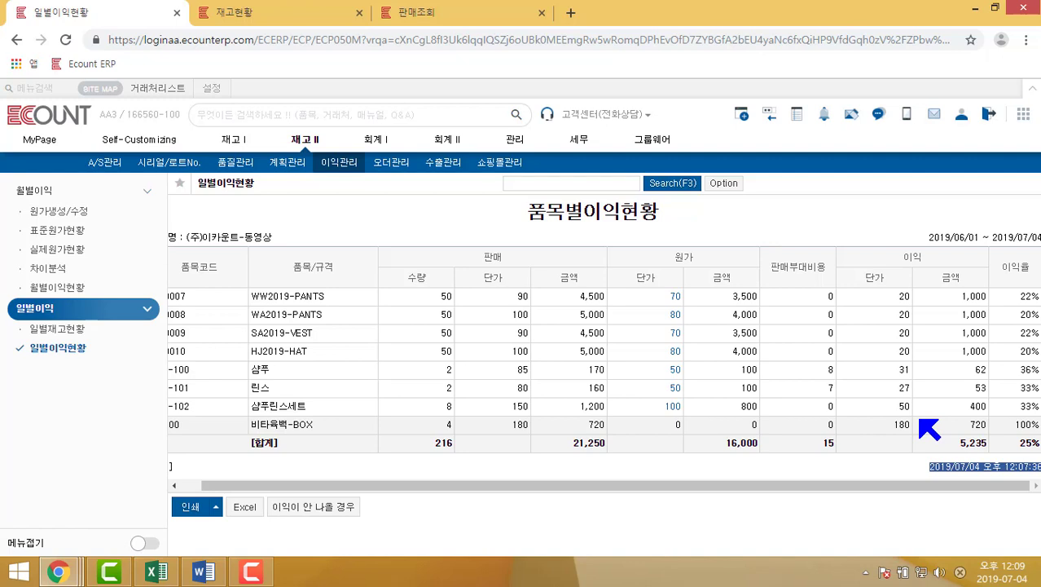
Step: Show the full set of search conditions, set 구분 to 거래처/품목별집계 and run the report
click(670, 186)
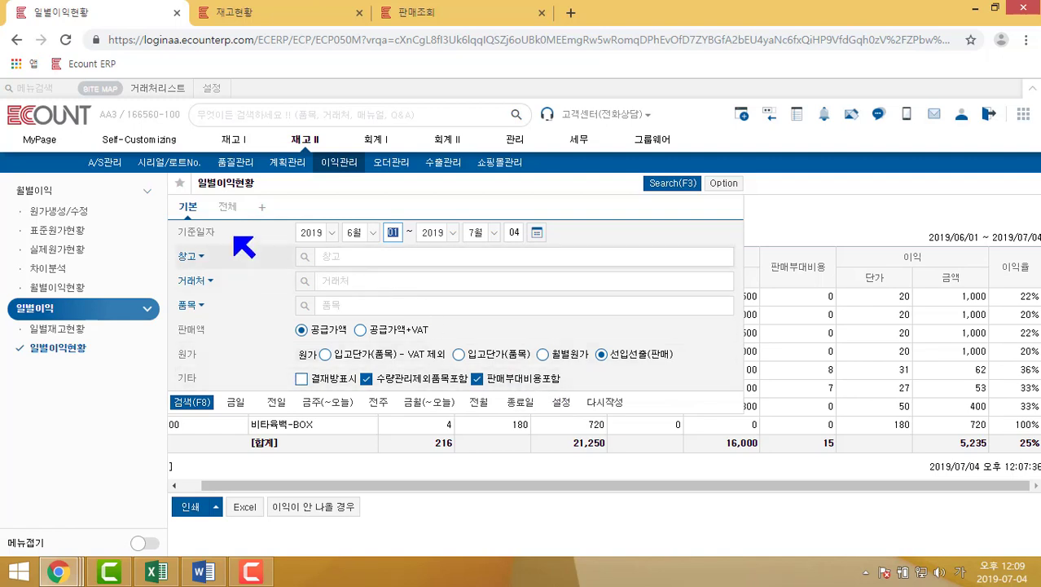
click(227, 213)
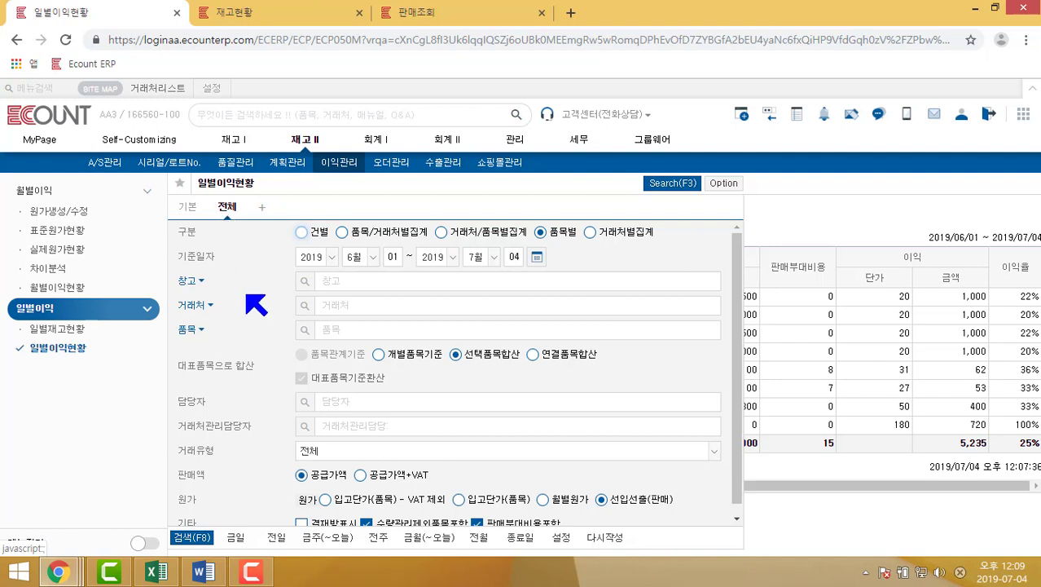
scroll(256, 330, down, 1)
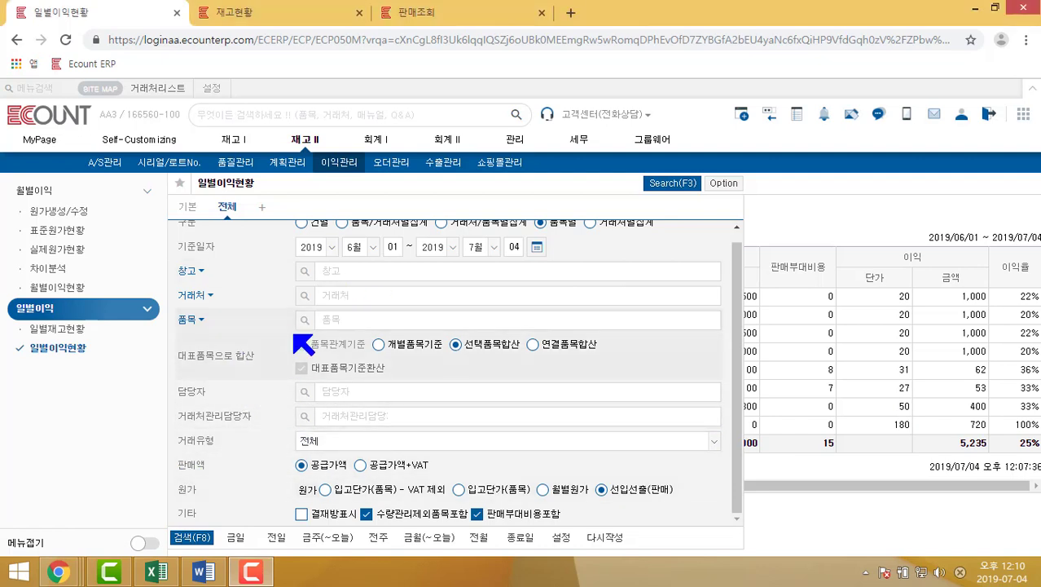
scroll(297, 333, up, 1)
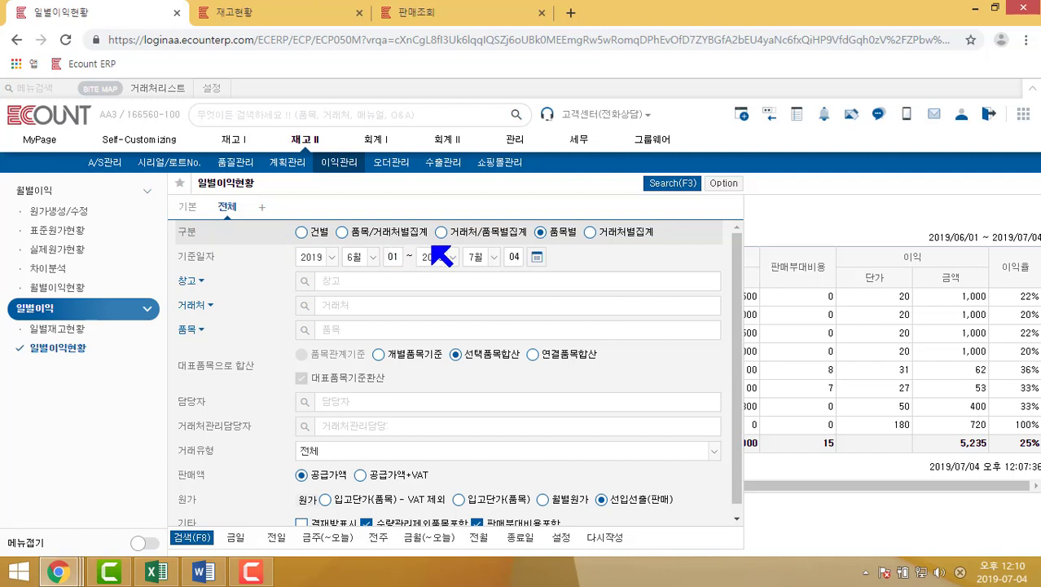
click(480, 234)
click(192, 538)
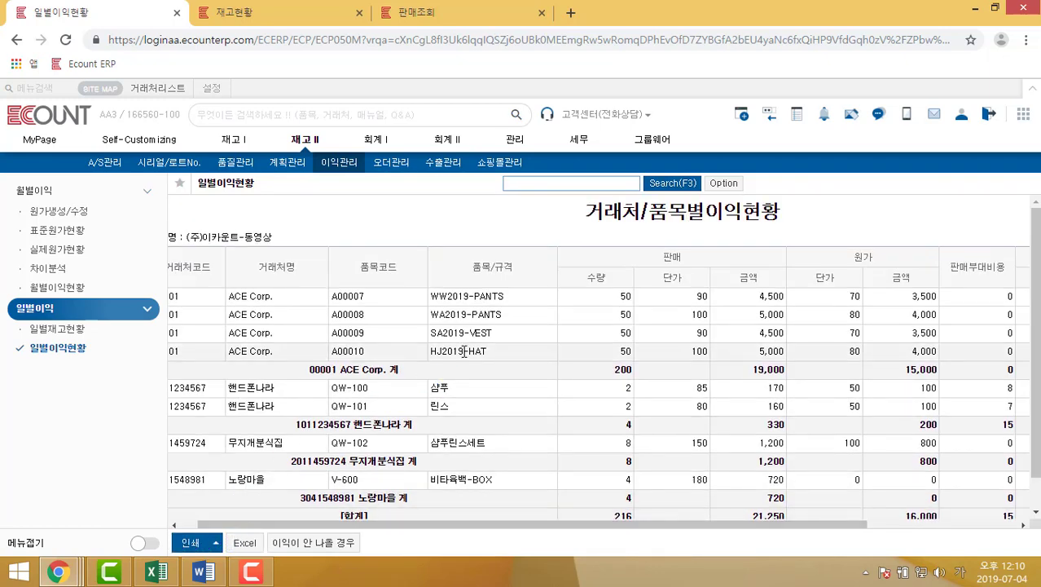
Step: Examine the sales, cost, additional cost, profit and profit rate columns for each customer and item in the 거래처/품목별이익현황 report
scroll(474, 357, down, 1)
scroll(391, 273, up, 1)
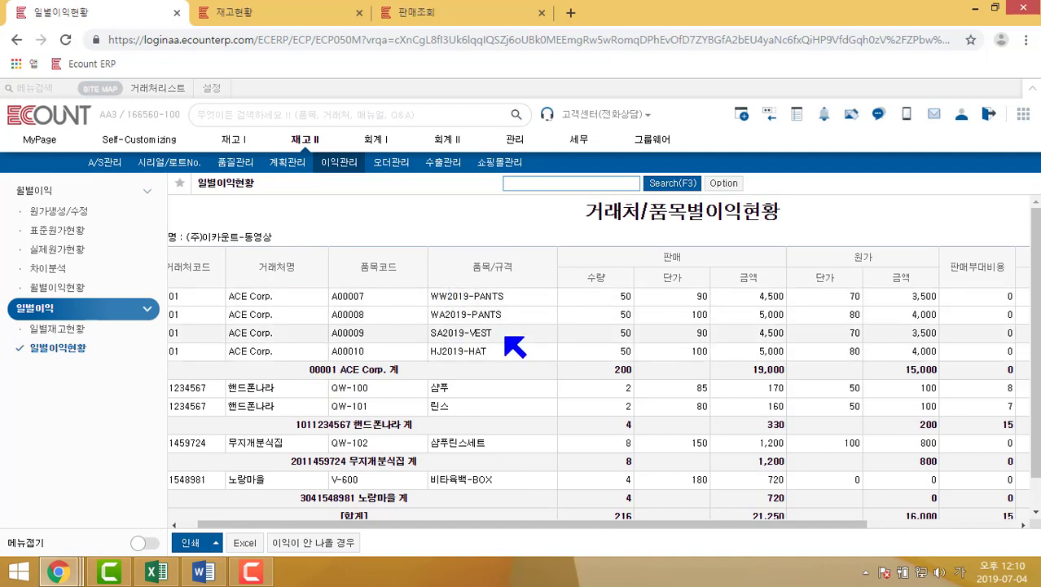
drag(484, 523, 687, 523)
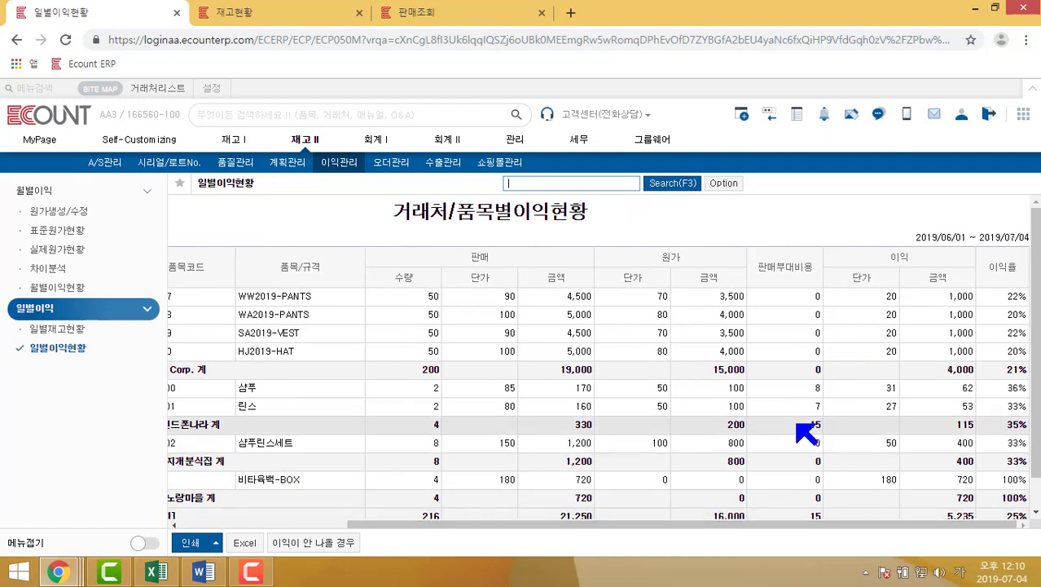
scroll(897, 397, down, 1)
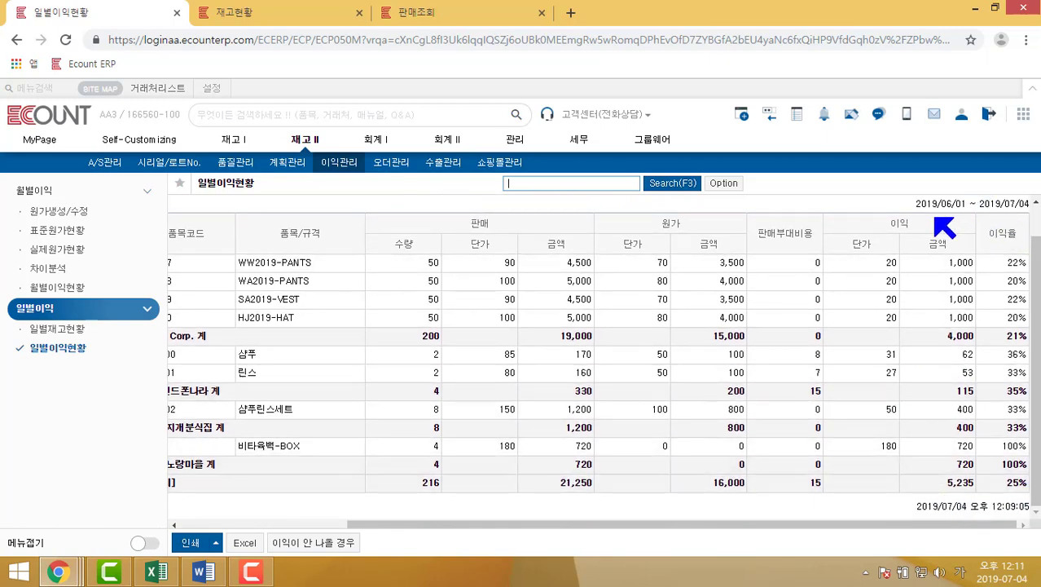
drag(493, 524, 322, 530)
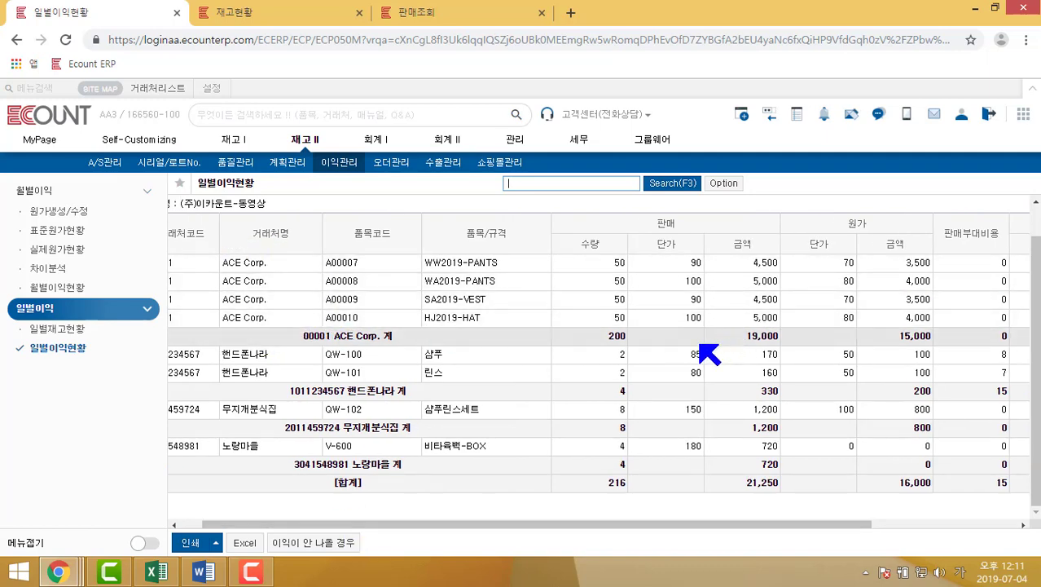
drag(803, 526, 937, 534)
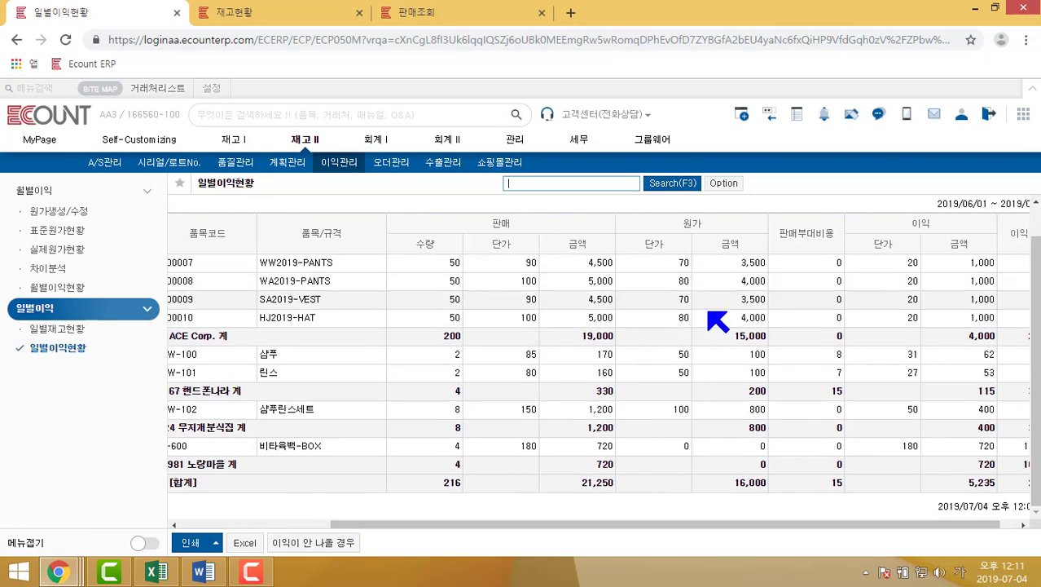
drag(815, 530, 831, 529)
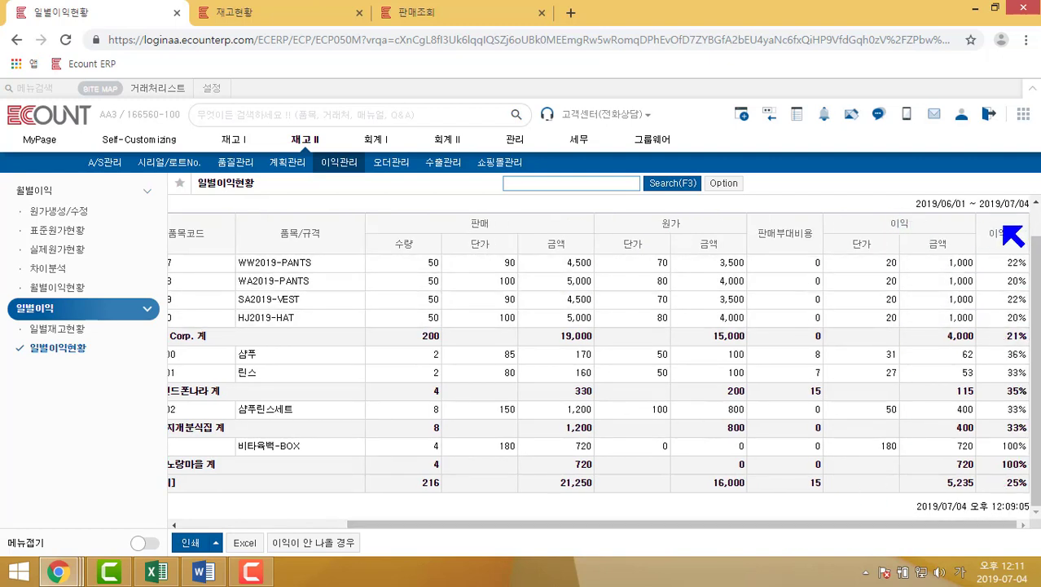
drag(758, 523, 572, 530)
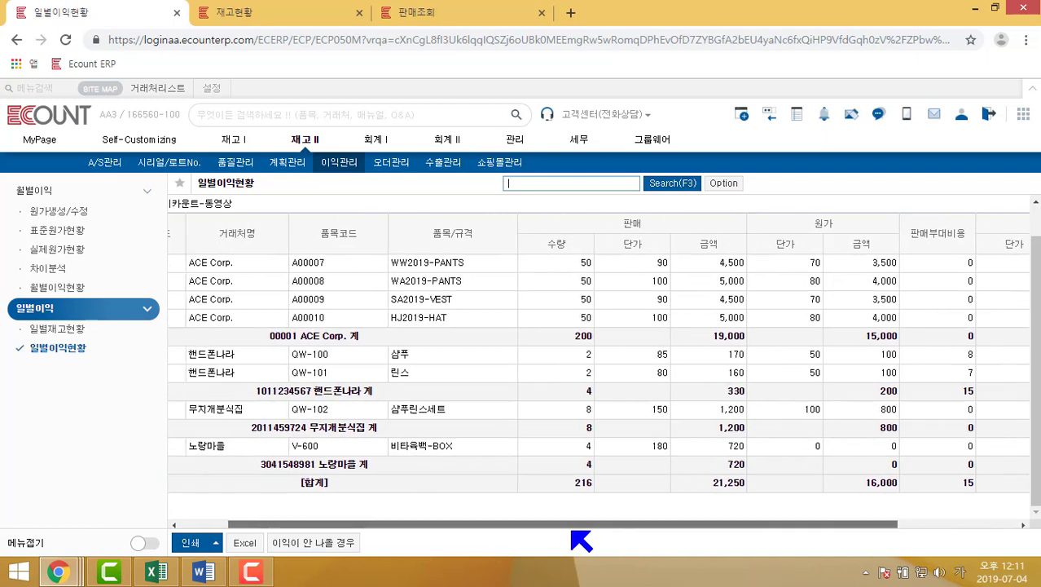
Step: Reopen the report's search conditions, then check the available 거래유형 options on the sales slip in 판매조회
click(672, 183)
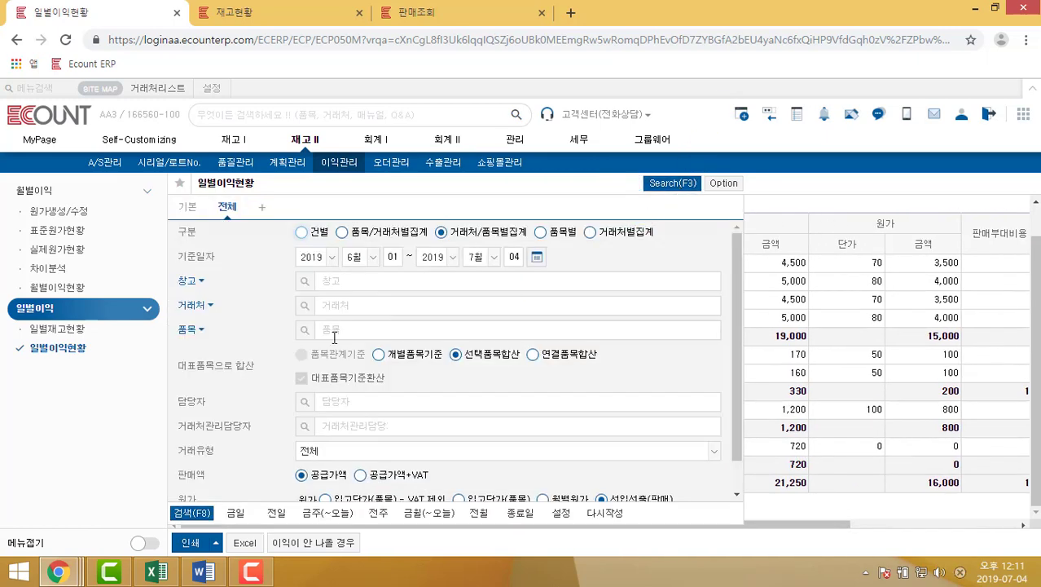
scroll(277, 346, down, 1)
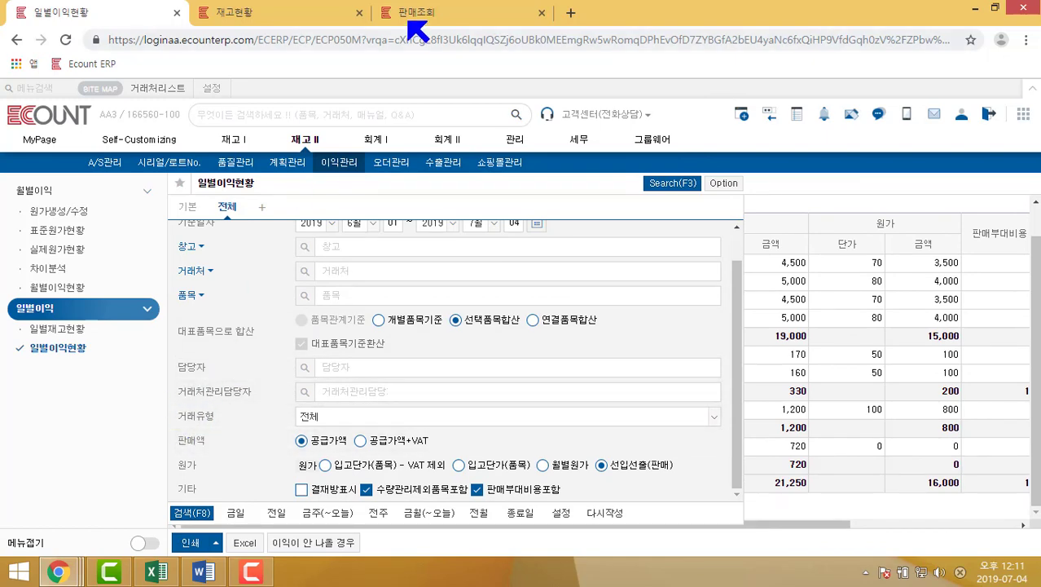
click(432, 15)
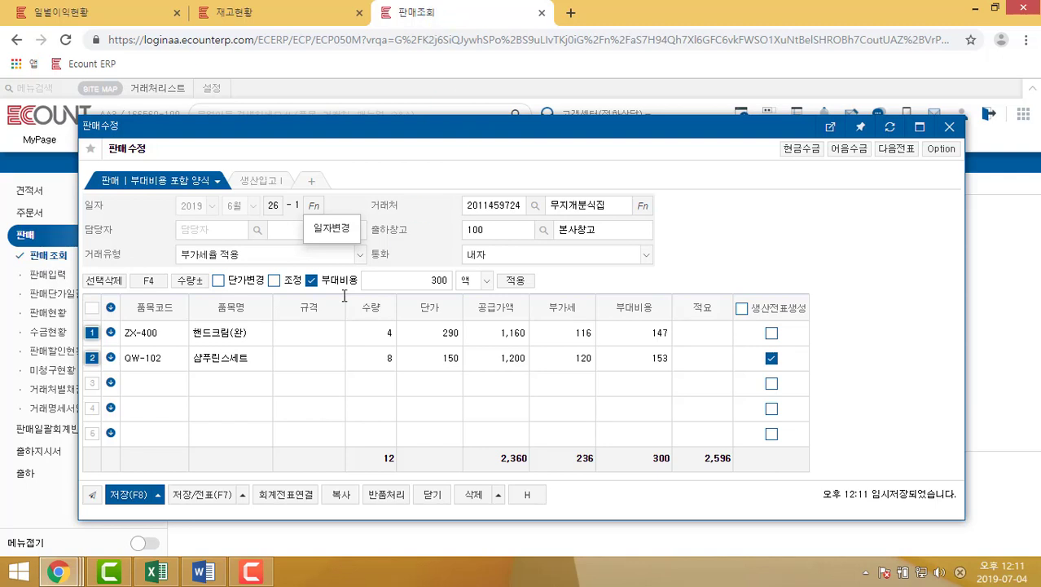
click(220, 259)
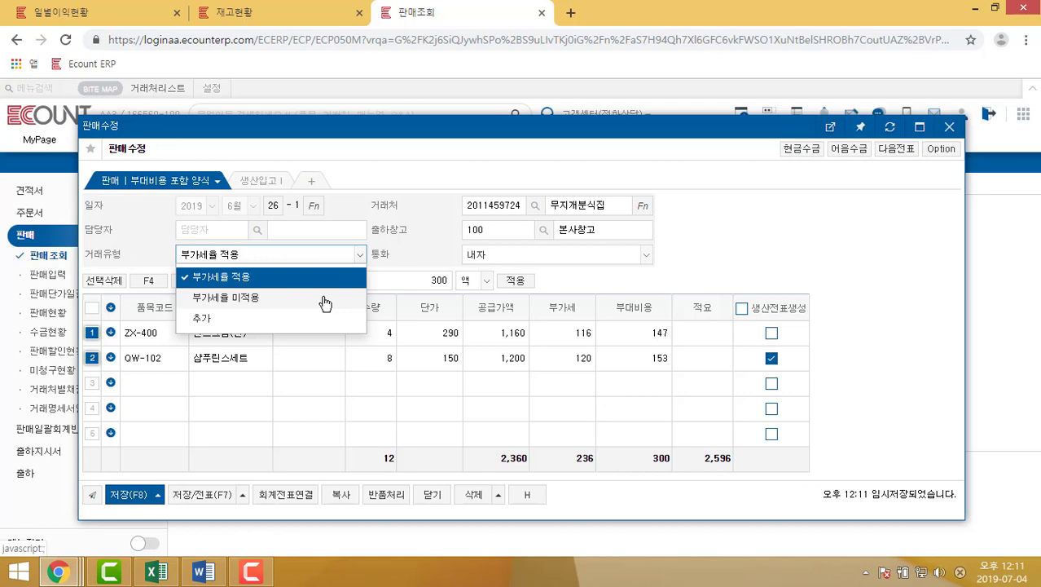
Step: Back in the 일별이익현황 search conditions, check the 거래유형 filter choices and leave it at 전체
click(134, 19)
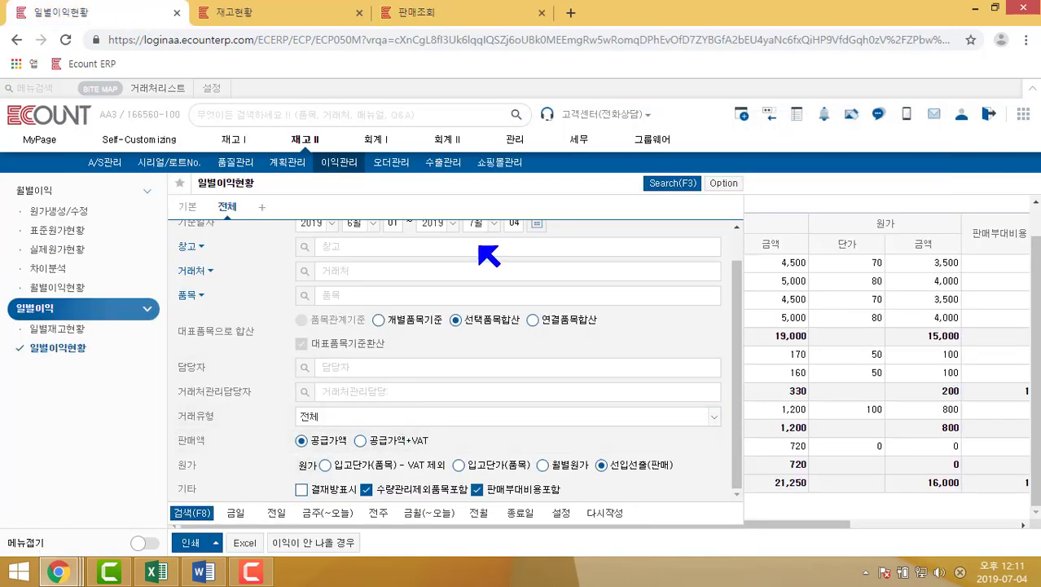
click(387, 417)
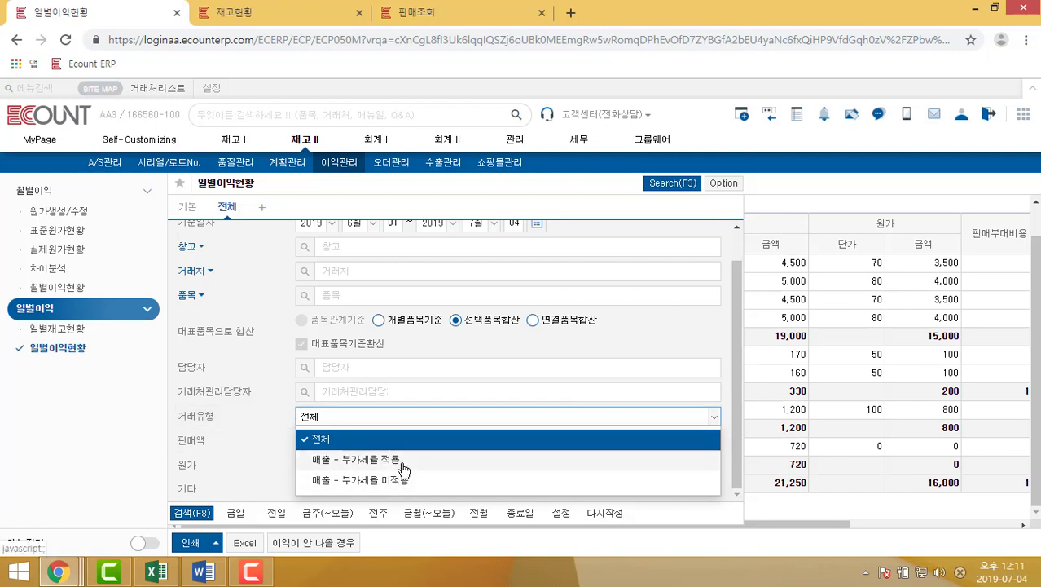
click(406, 420)
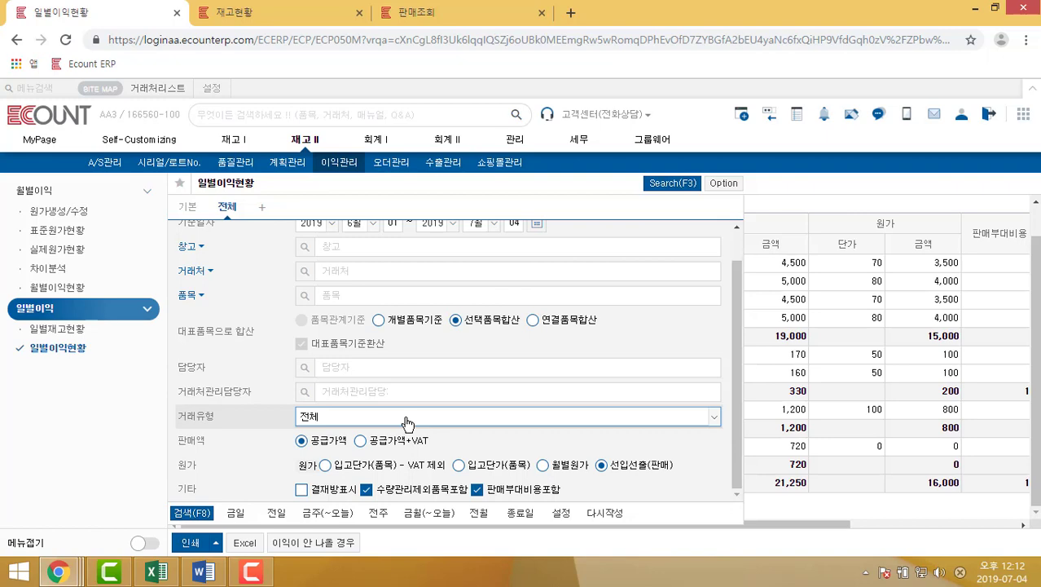
scroll(365, 359, up, 1)
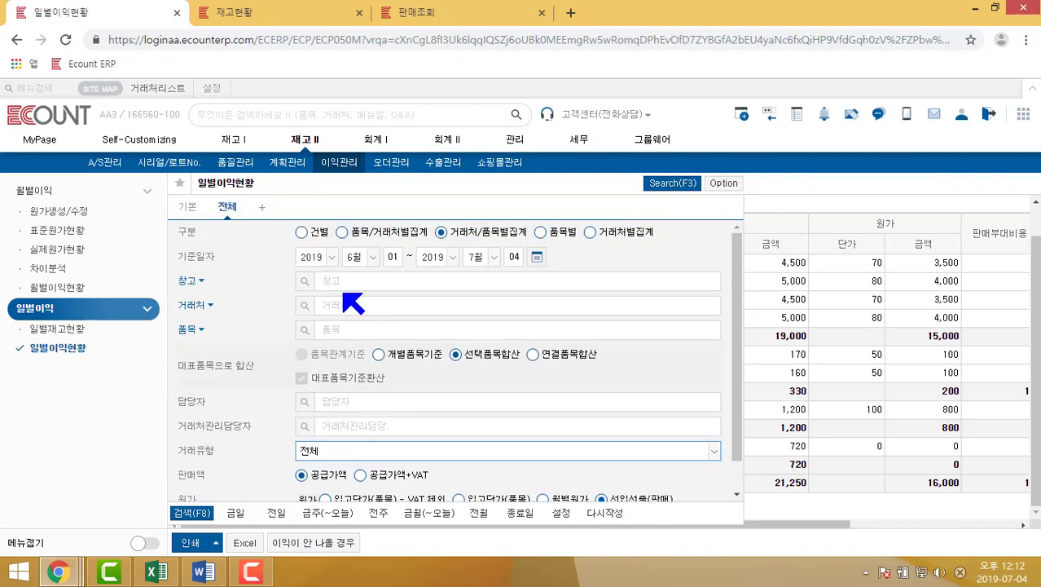